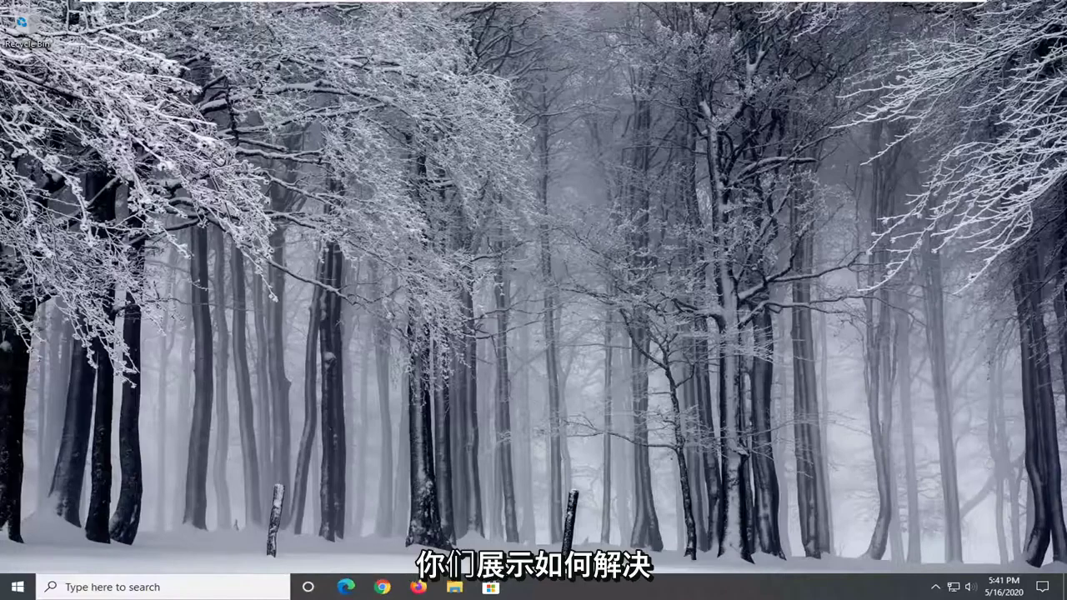
Step: Open the Privacy section of Windows Settings
left_click(17, 587)
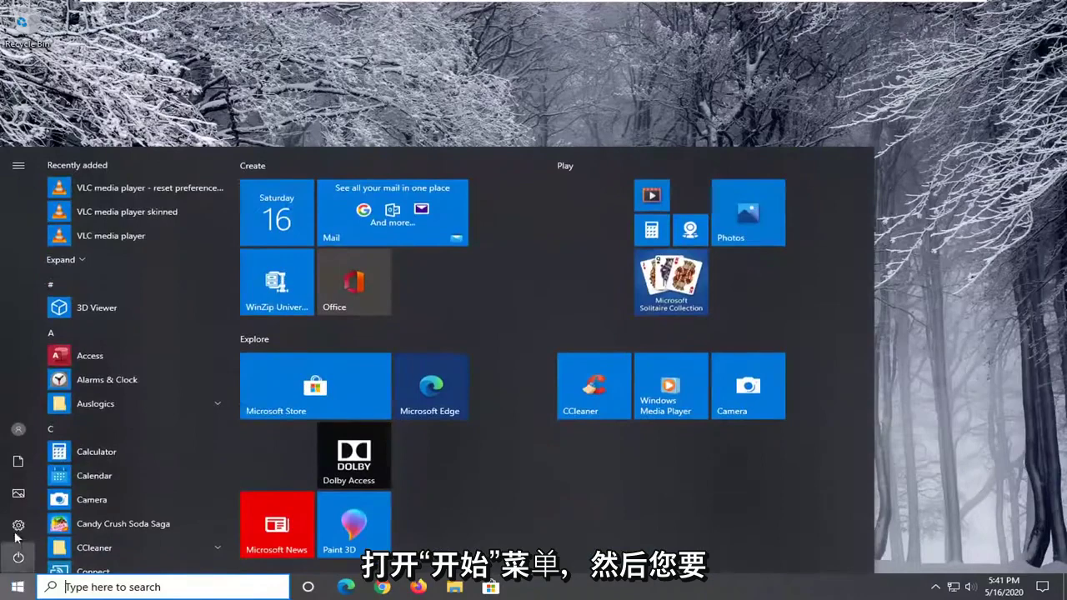
mouse_move(17, 529)
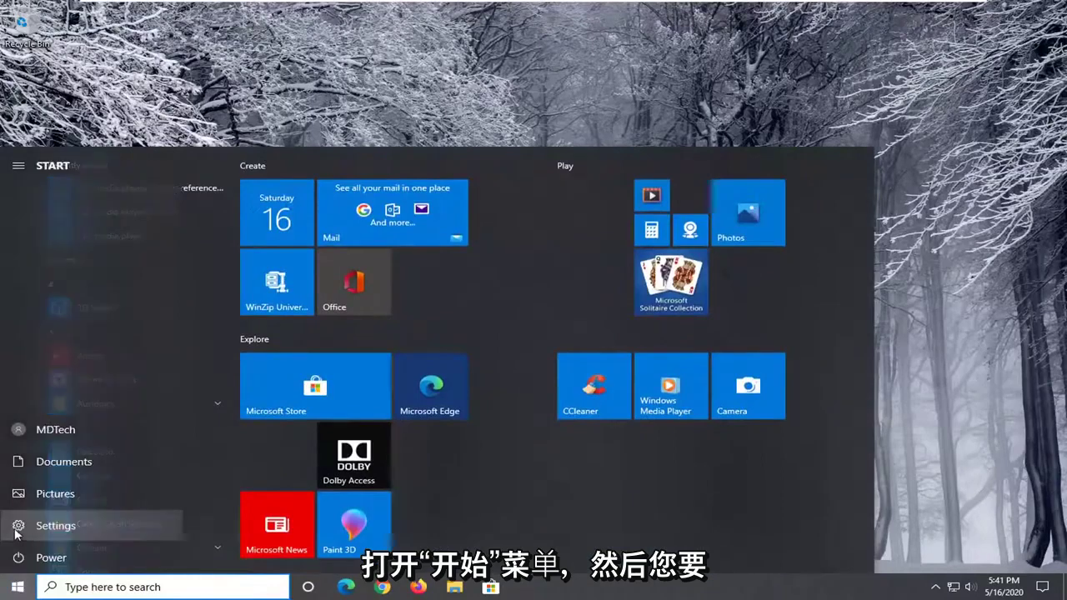
left_click(65, 525)
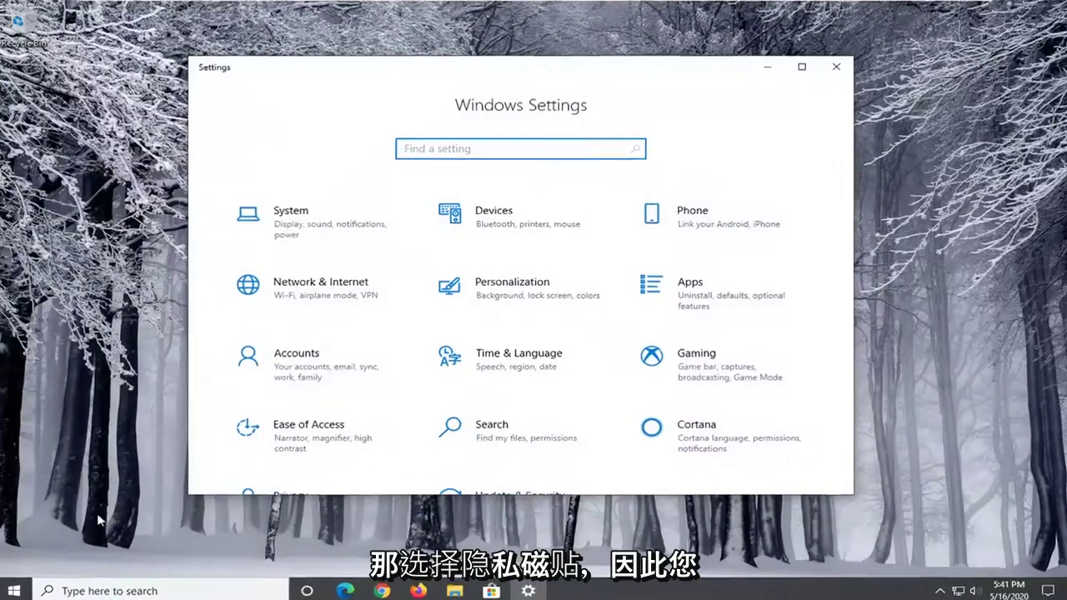
scroll(281, 480, "down", 1)
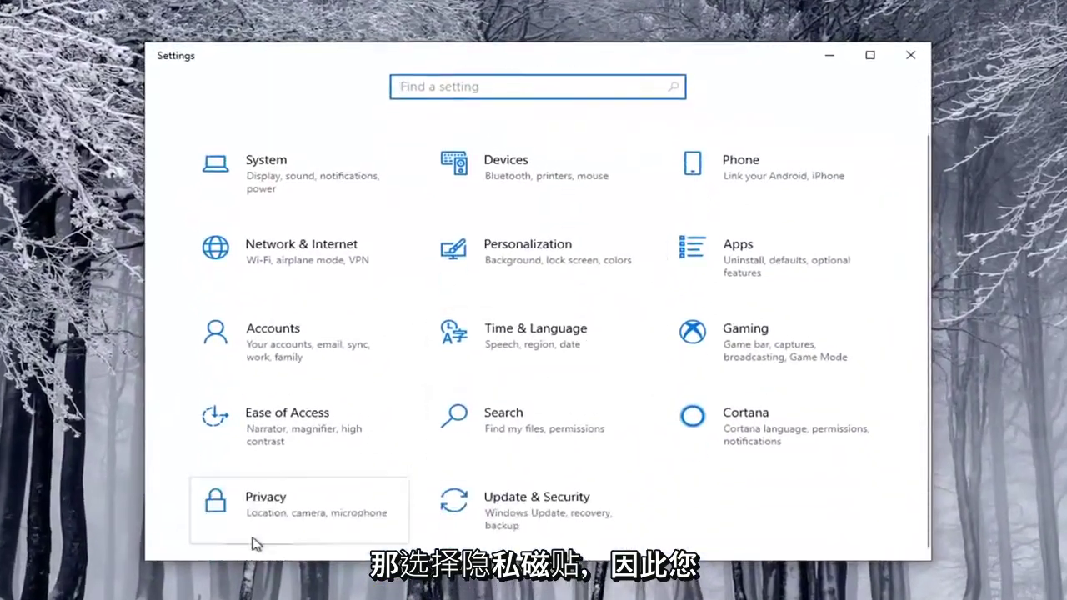
left_click(274, 506)
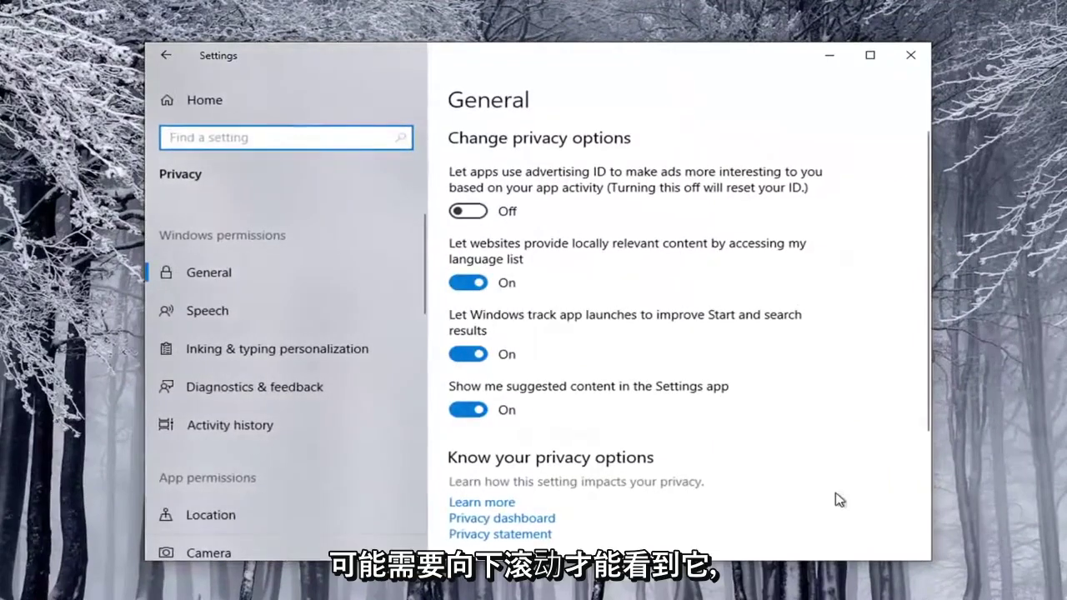
Step: Open the Camera app permissions and turn on the option that allows apps to access the camera
scroll(284, 367, "down", 1)
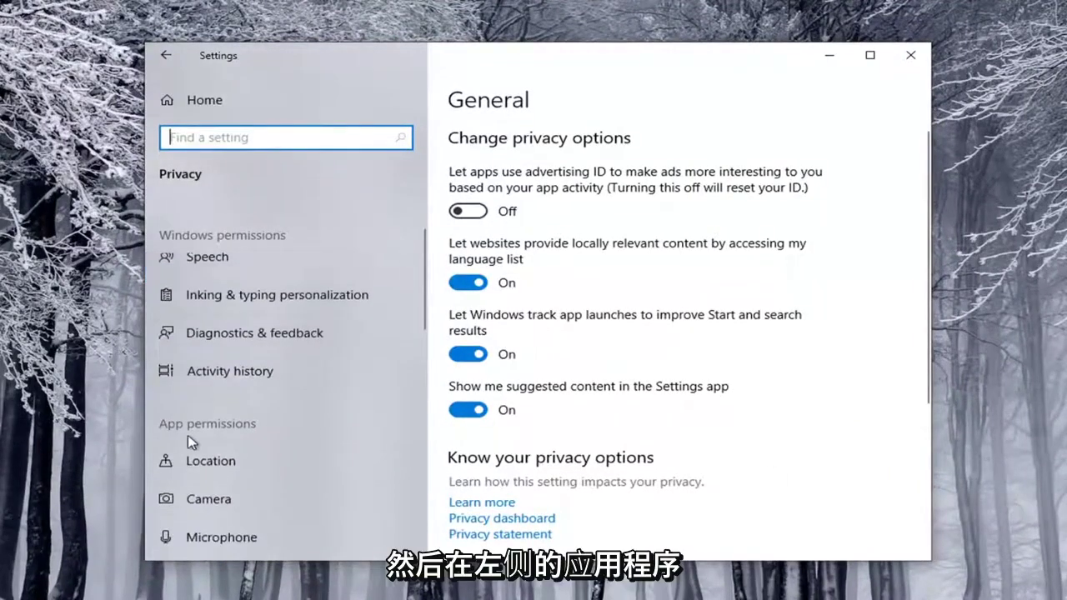
left_click(198, 504)
left_click(468, 426)
scroll(513, 277, "down", 1)
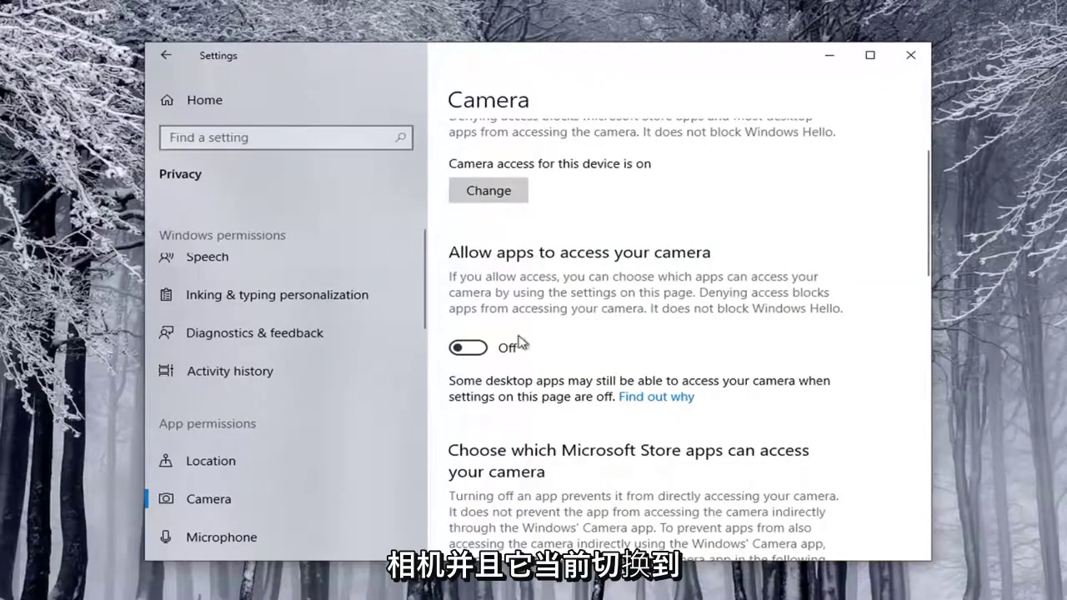
left_click(472, 351)
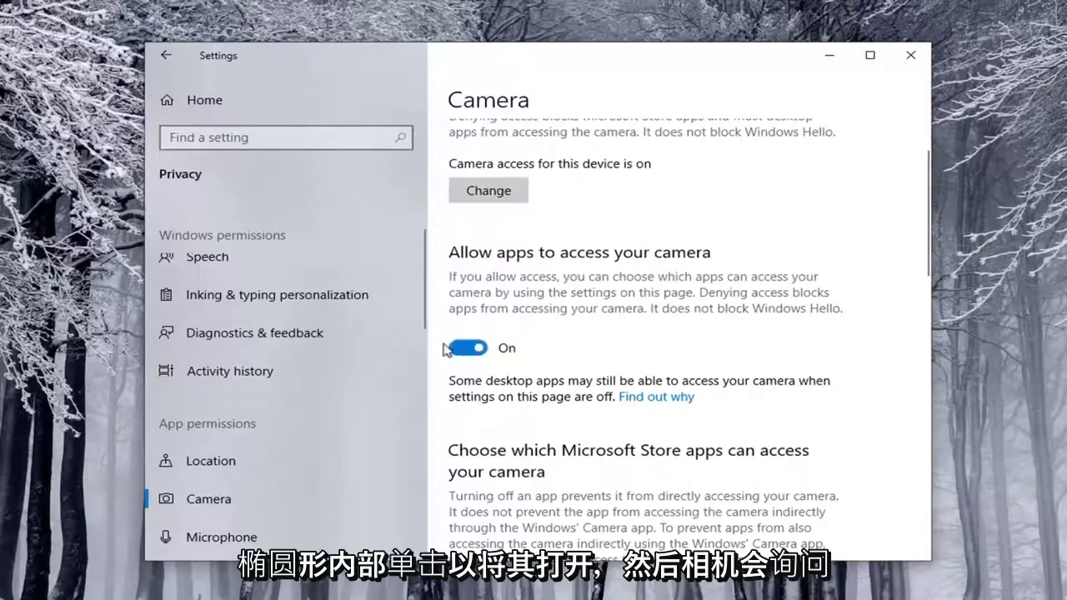
Step: Check the setting for camera access on this device and close Windows Settings
scroll(526, 294, "up", 2)
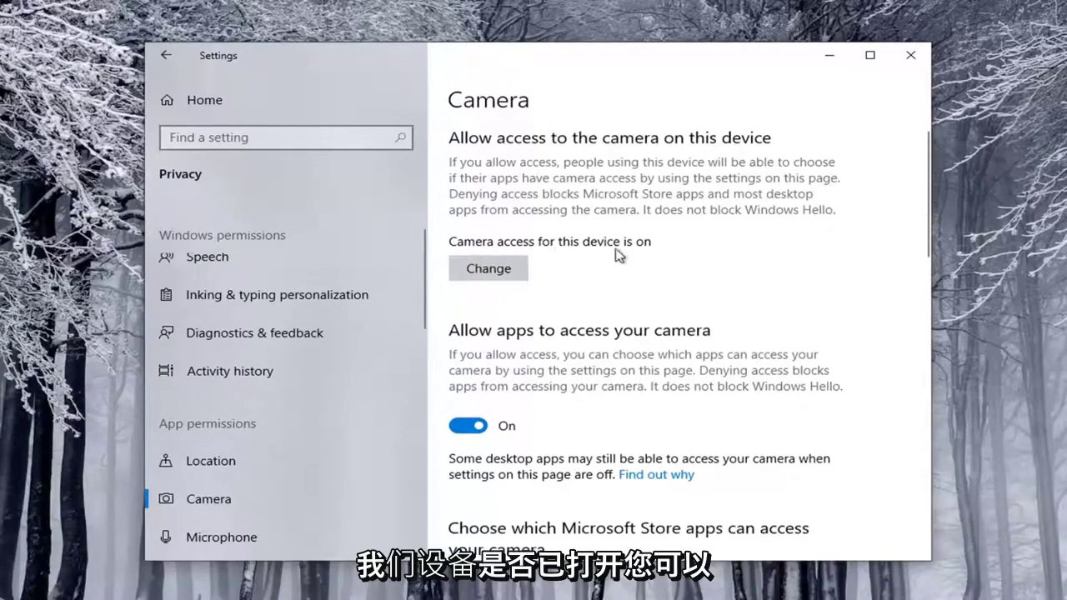
left_click(498, 271)
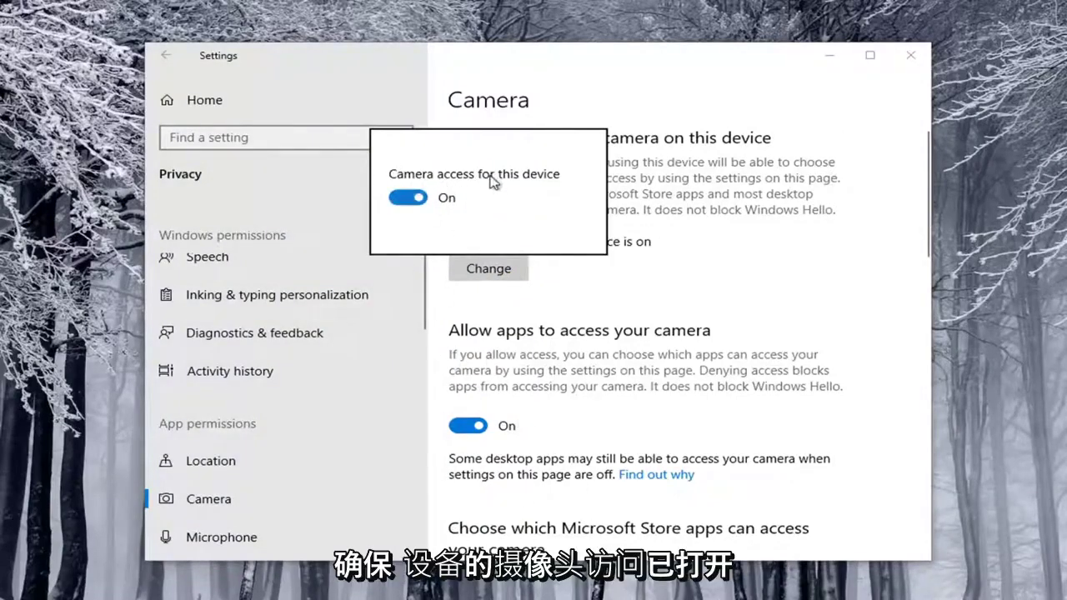
left_click(546, 375)
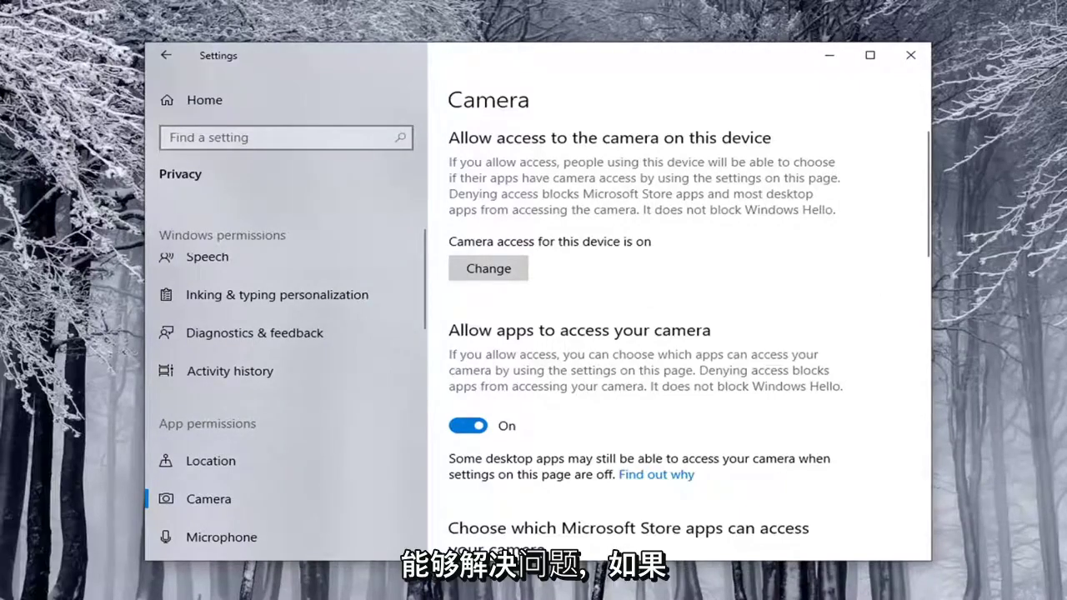
left_click(911, 55)
Step: Search for and open Device Manager, and scan for hardware changes
key("super")
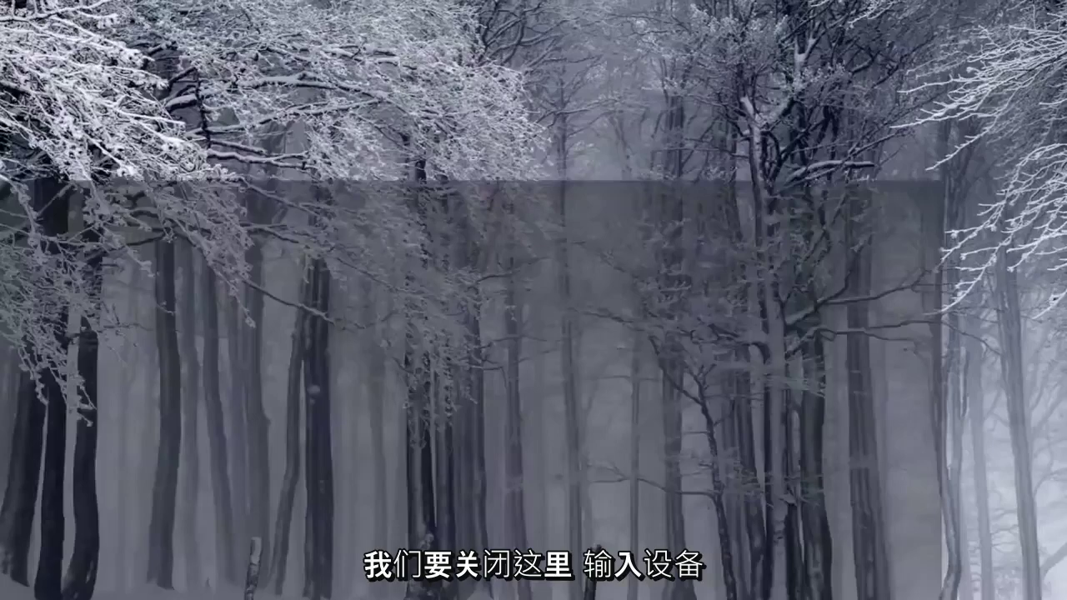
type("device manager")
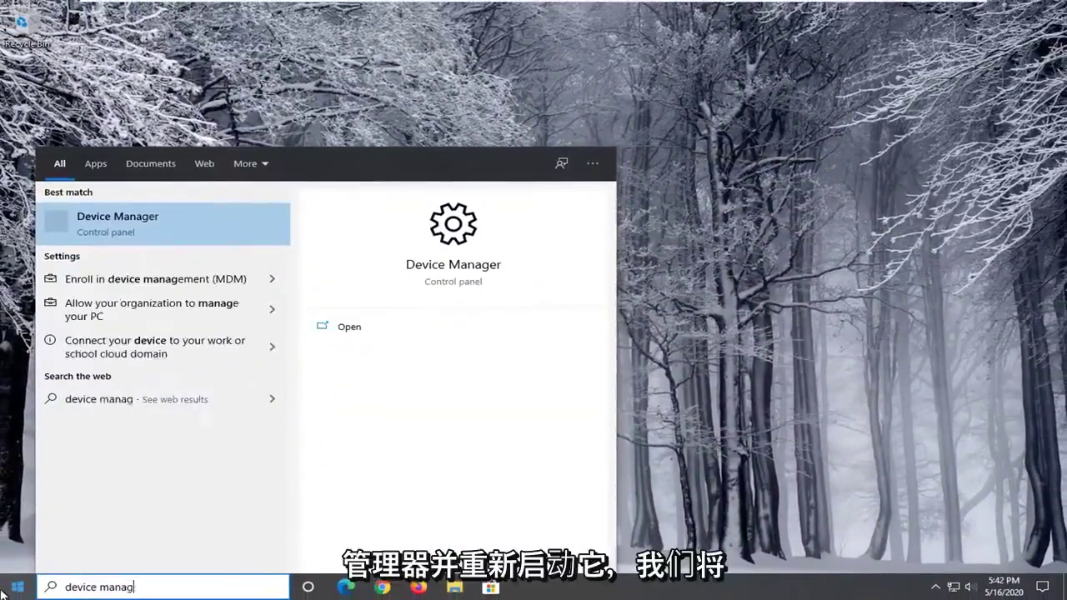
left_click(124, 242)
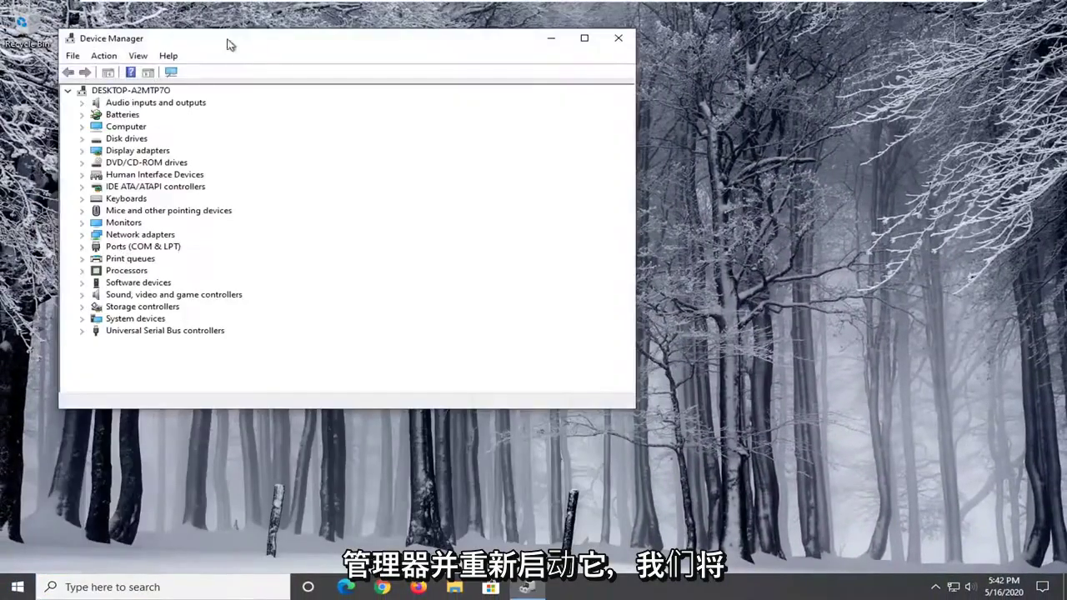
left_click_drag(229, 43, 448, 53)
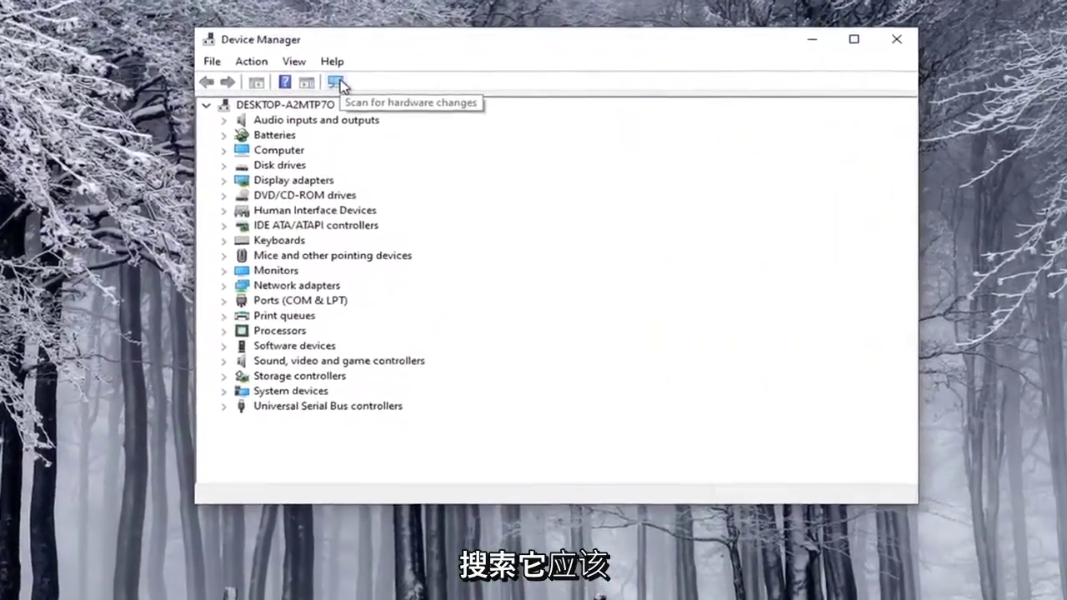
left_click(359, 82)
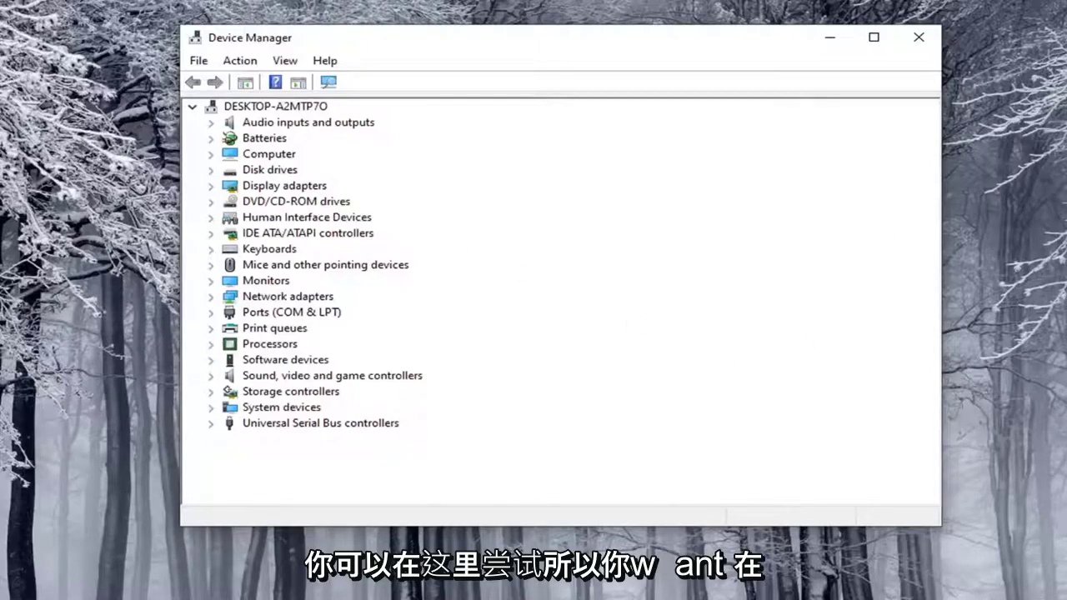
Step: Start adding legacy hardware to the computer at the root of the device tree
left_click(276, 107)
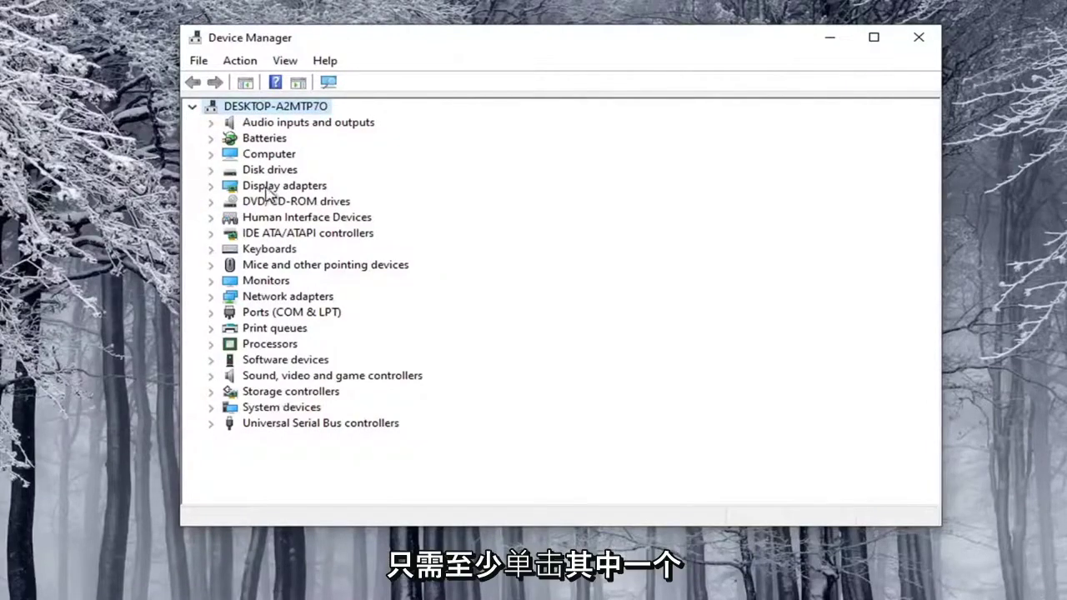
left_click(241, 67)
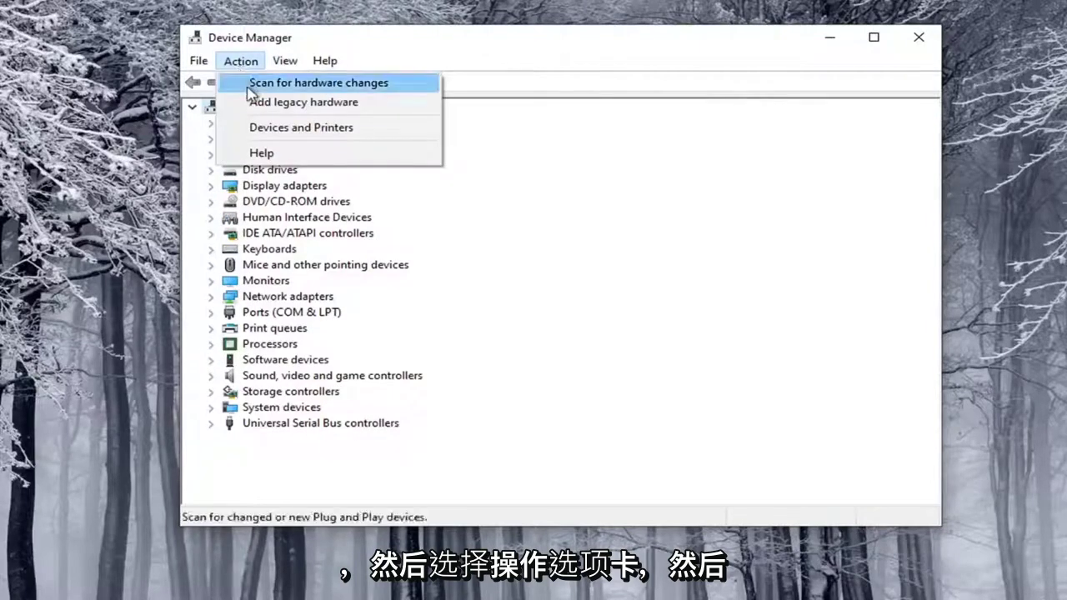
left_click(272, 107)
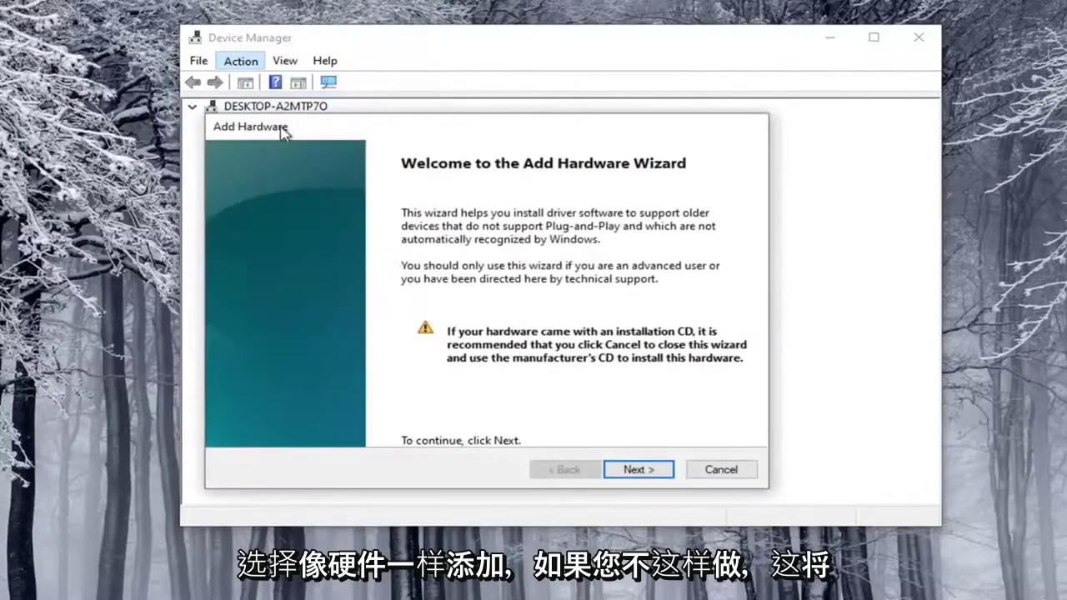
left_click_drag(281, 128, 451, 190)
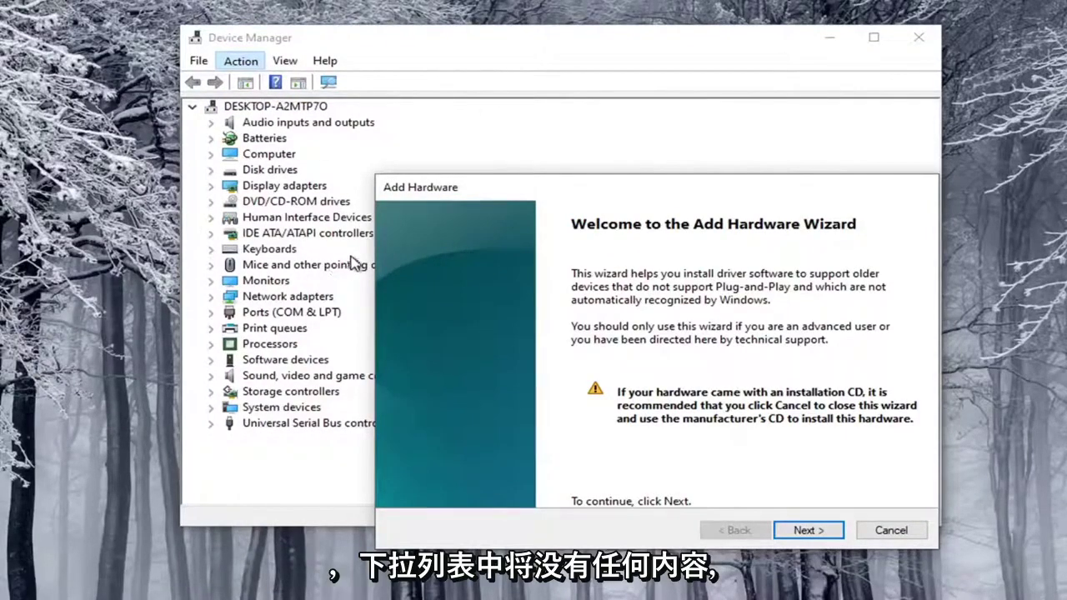
left_click_drag(490, 198, 399, 121)
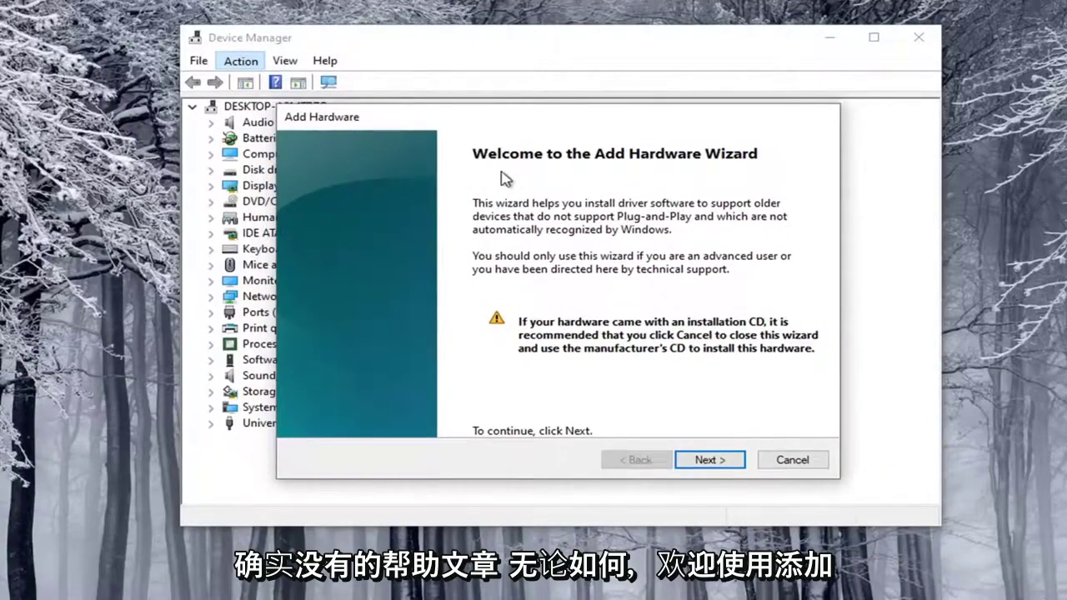
Step: Choose to install hardware manually selected from a list, with Cameras as the hardware type
left_click(708, 461)
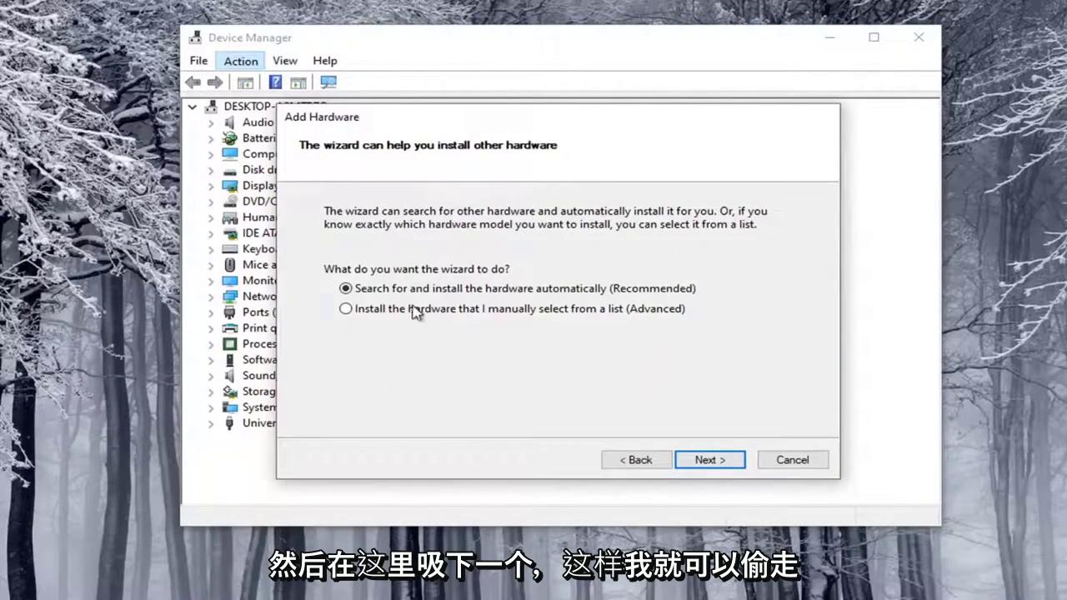
left_click(349, 310)
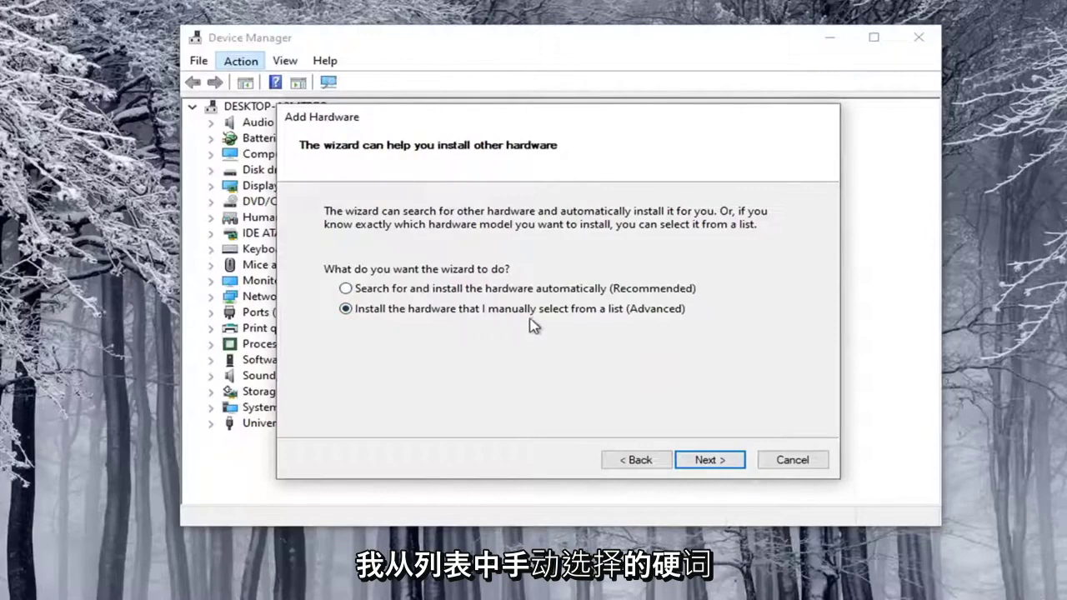
left_click(710, 461)
left_click(372, 292)
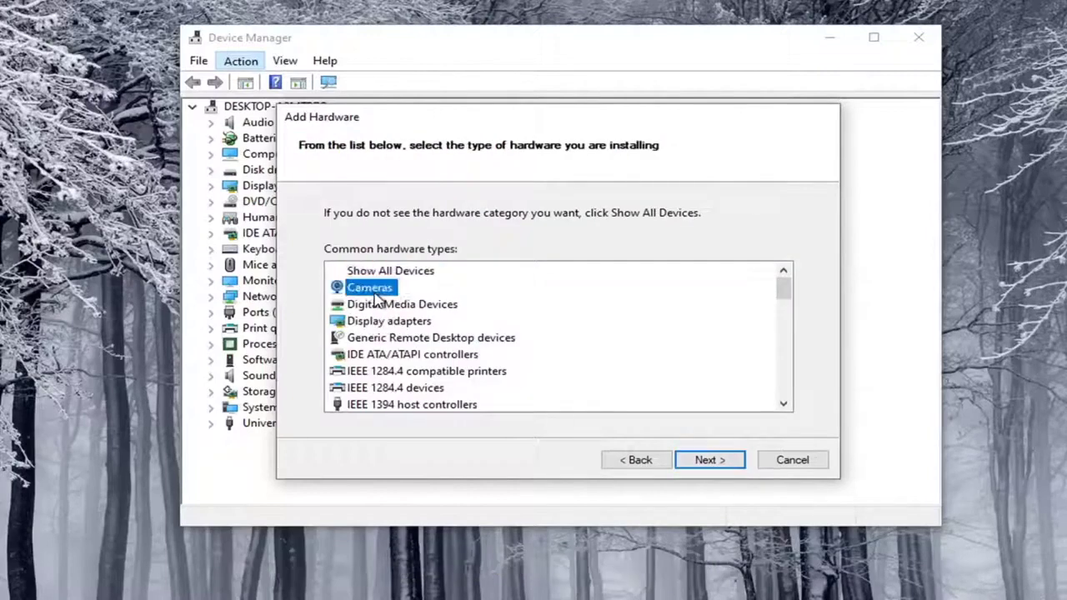
left_click(694, 461)
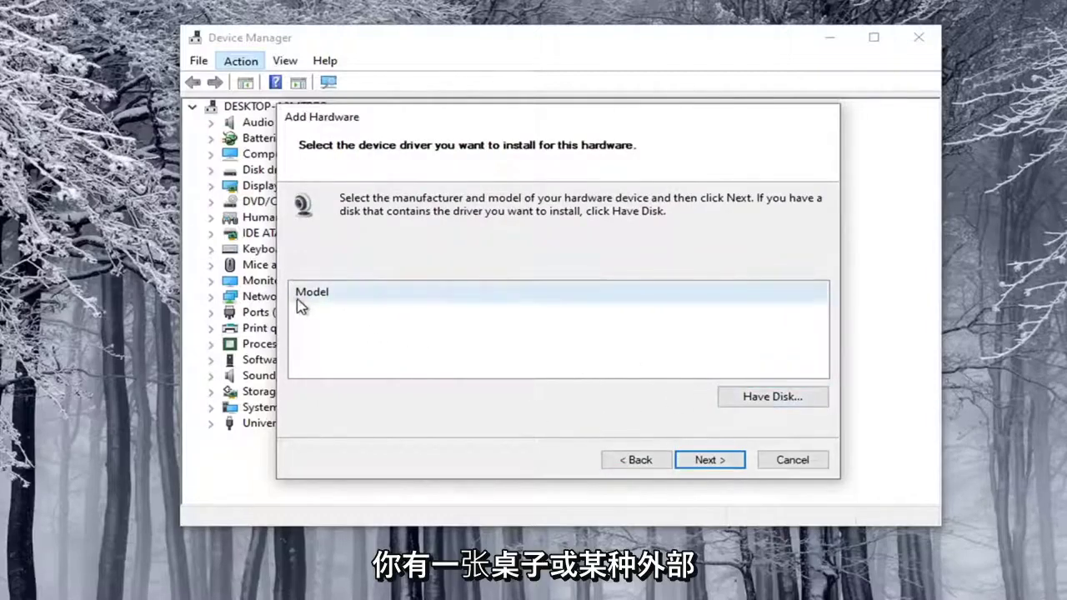
Step: View the option to install the camera driver from a disk, and cancel the Add Hardware wizard
left_click(773, 398)
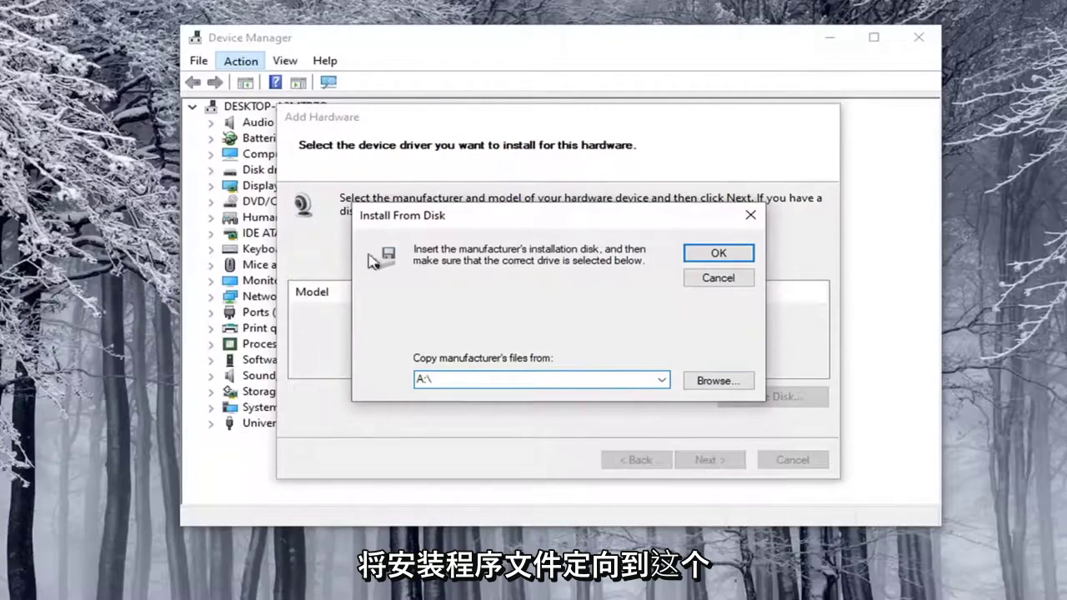
left_click(750, 216)
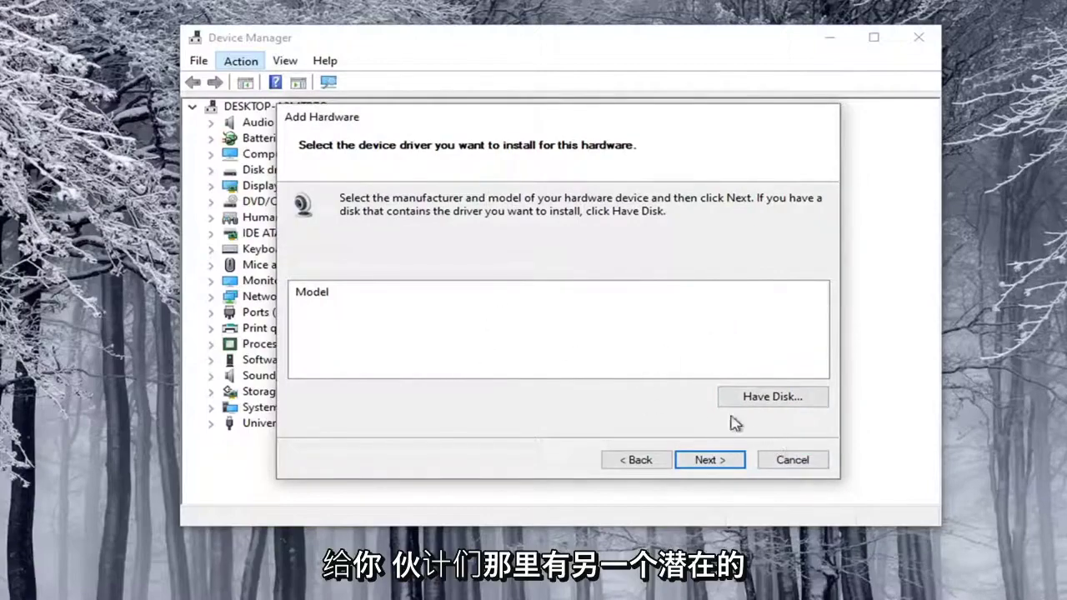
left_click(797, 461)
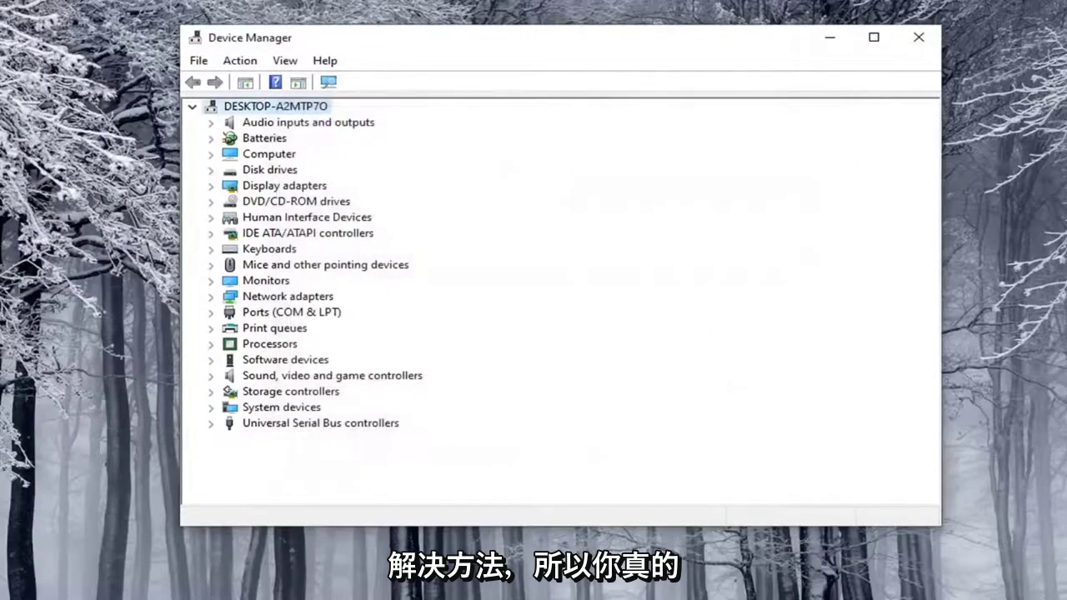